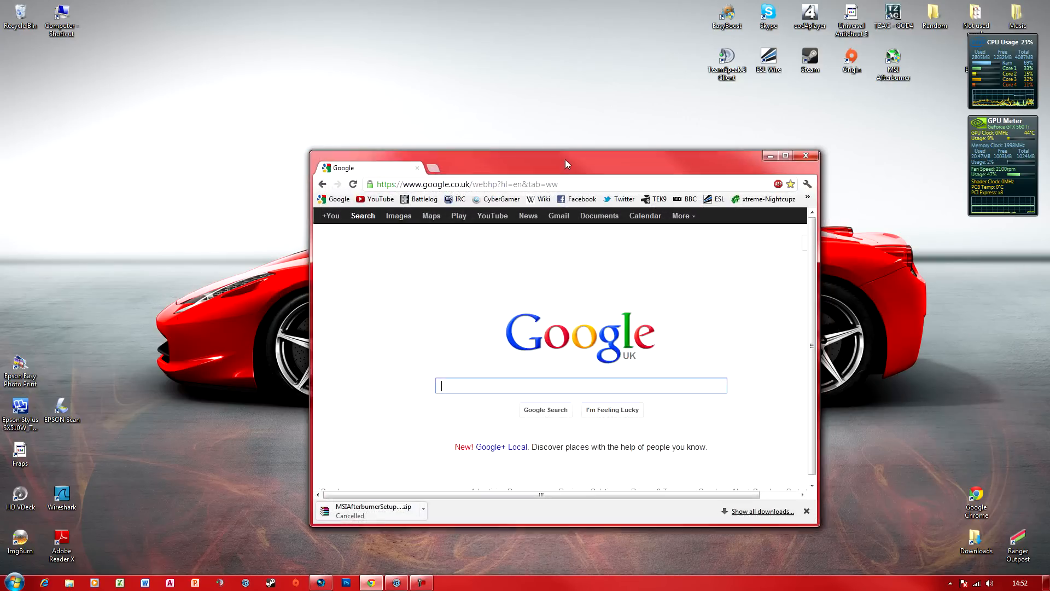
Search Google for MSI Afterburner in a maximized browser window and open the official MSI Afterburner download page
{"action": "double_click", "coordinate": [564, 157]}
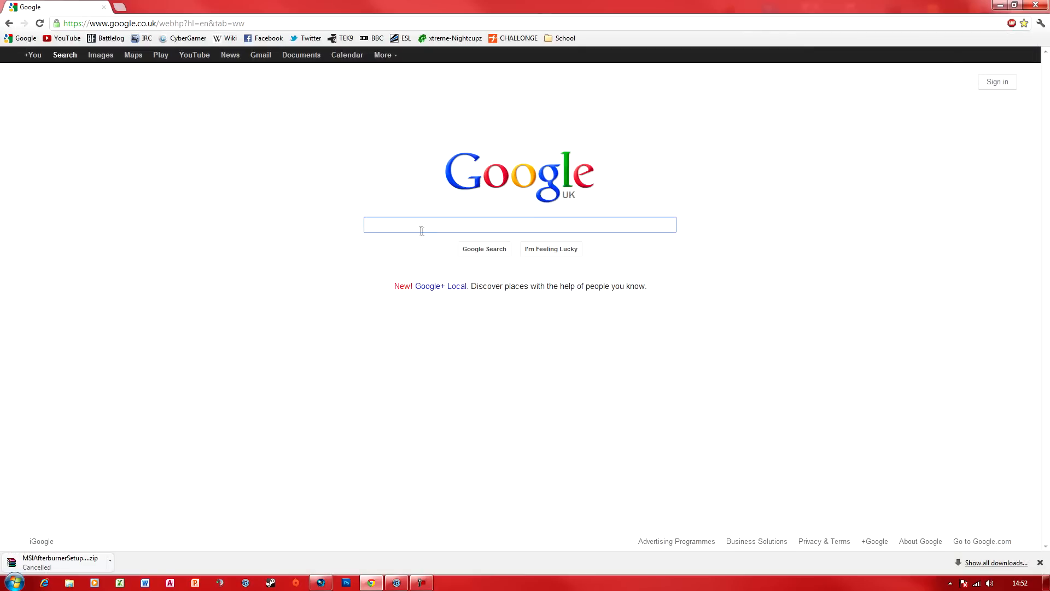
{"action": "type", "text": "msi aft"}
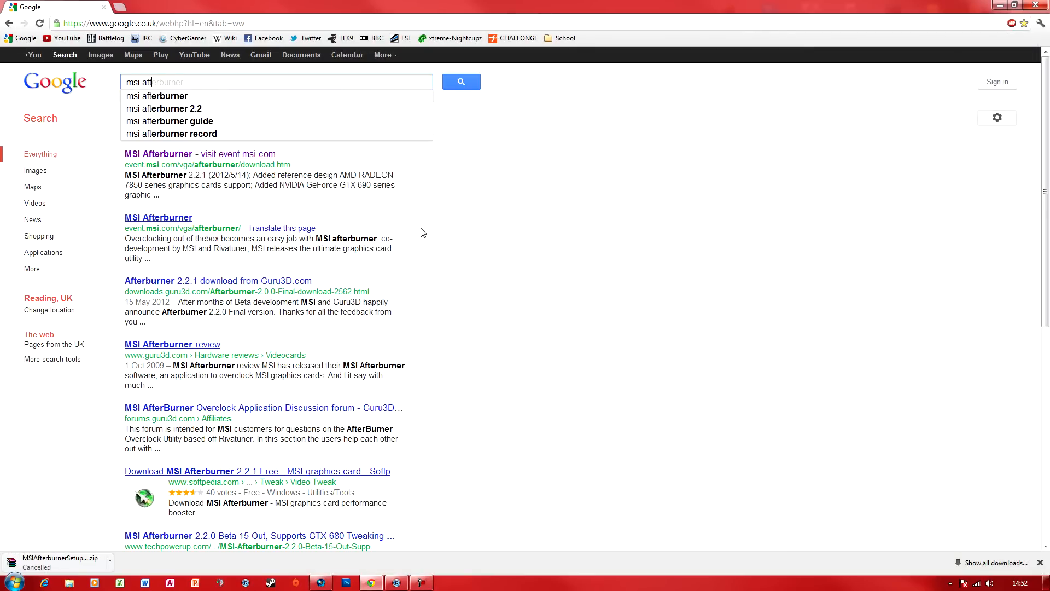
{"action": "type", "text": "erburnrer"}
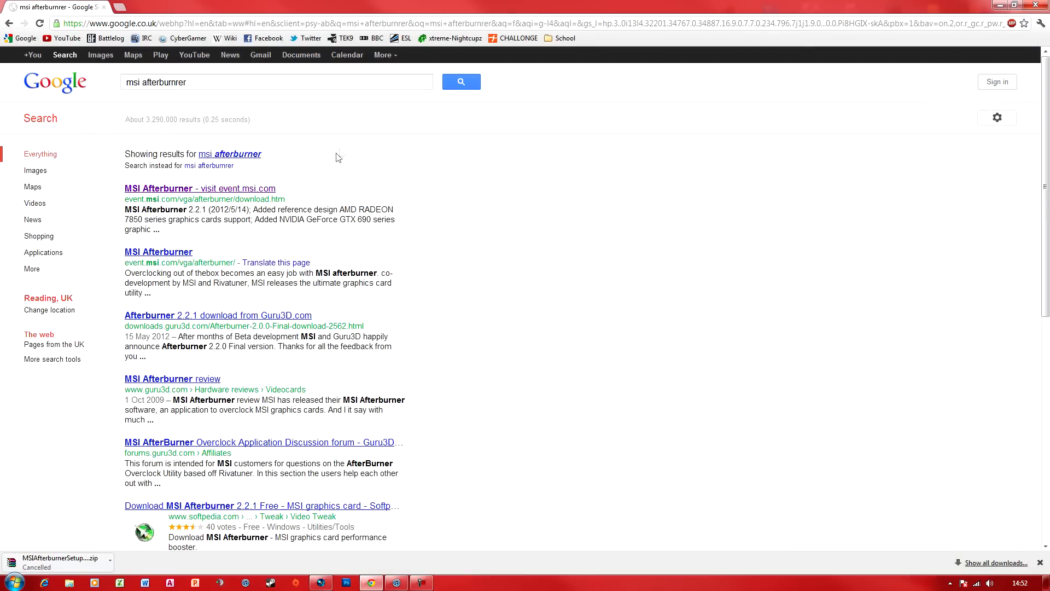
{"action": "left_click", "coordinate": [272, 190]}
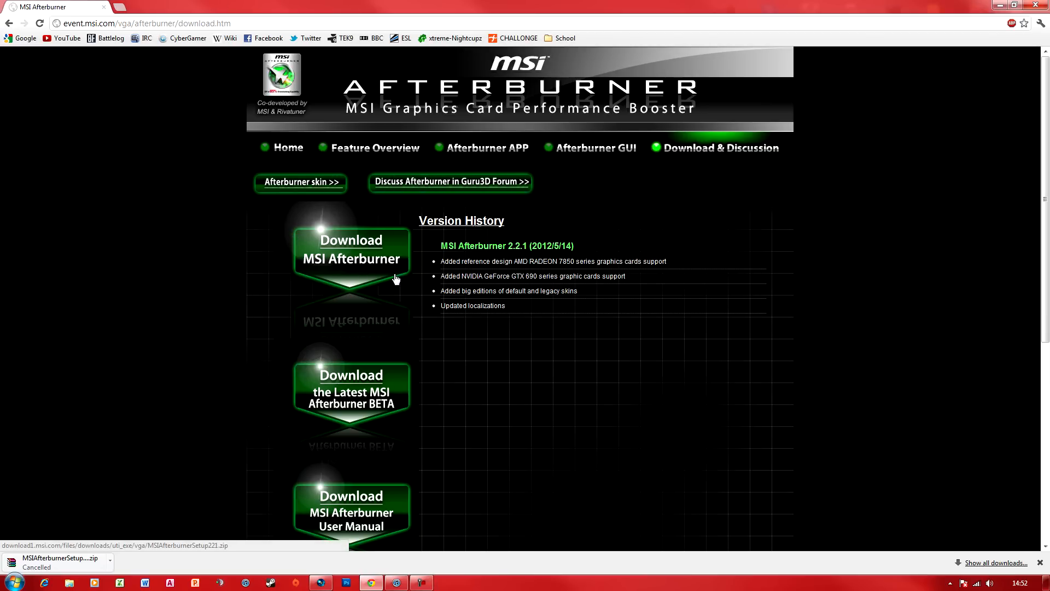
Switch to the desktop, launch MSI Afterburner and reposition its window nearer the middle of the screen
{"action": "key", "text": "super+d"}
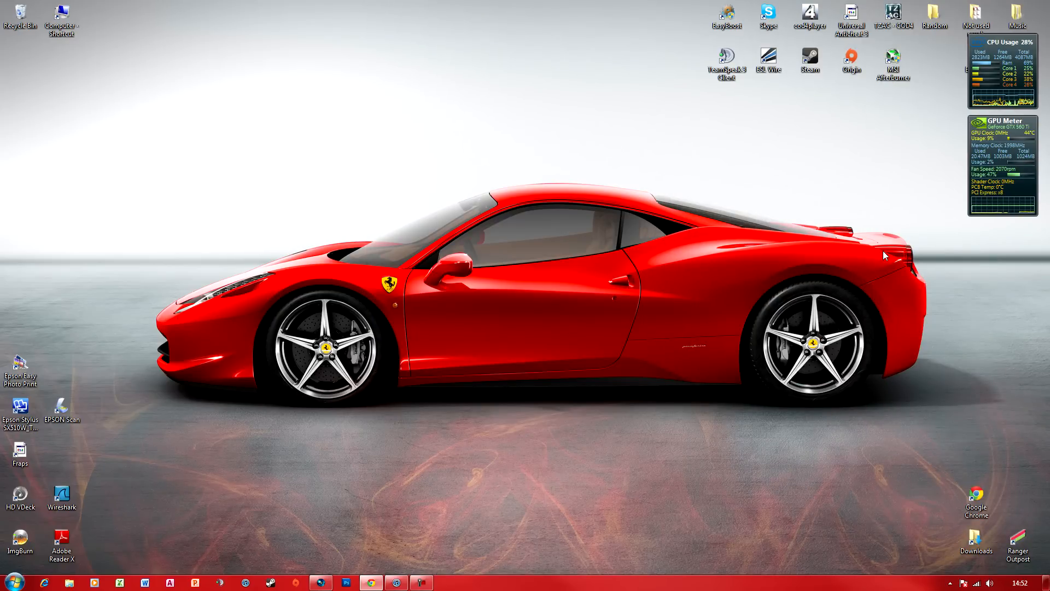
{"action": "left_click", "coordinate": [894, 60]}
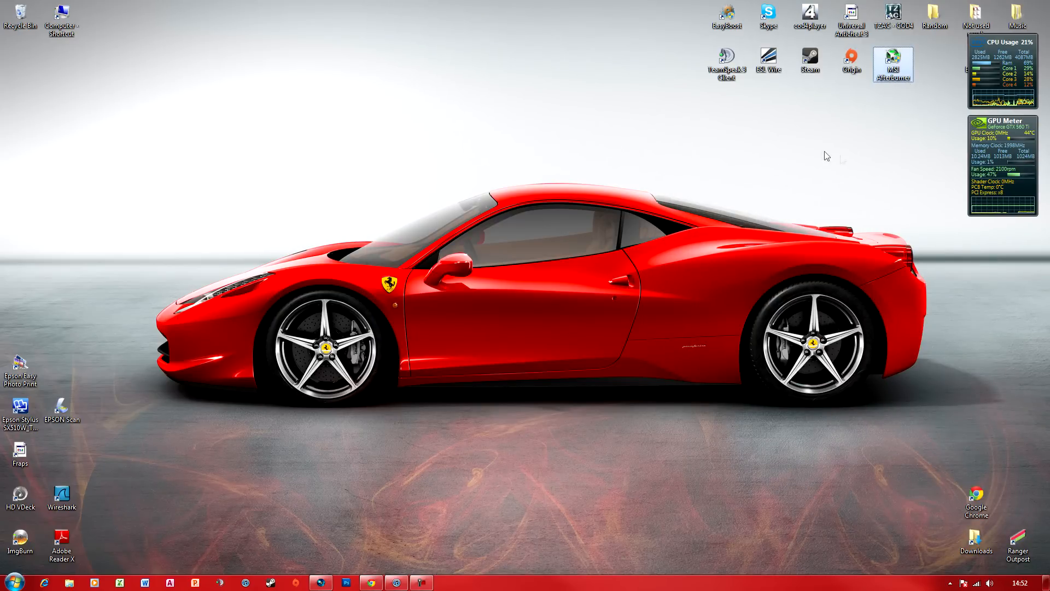
{"action": "double_click", "coordinate": [892, 57]}
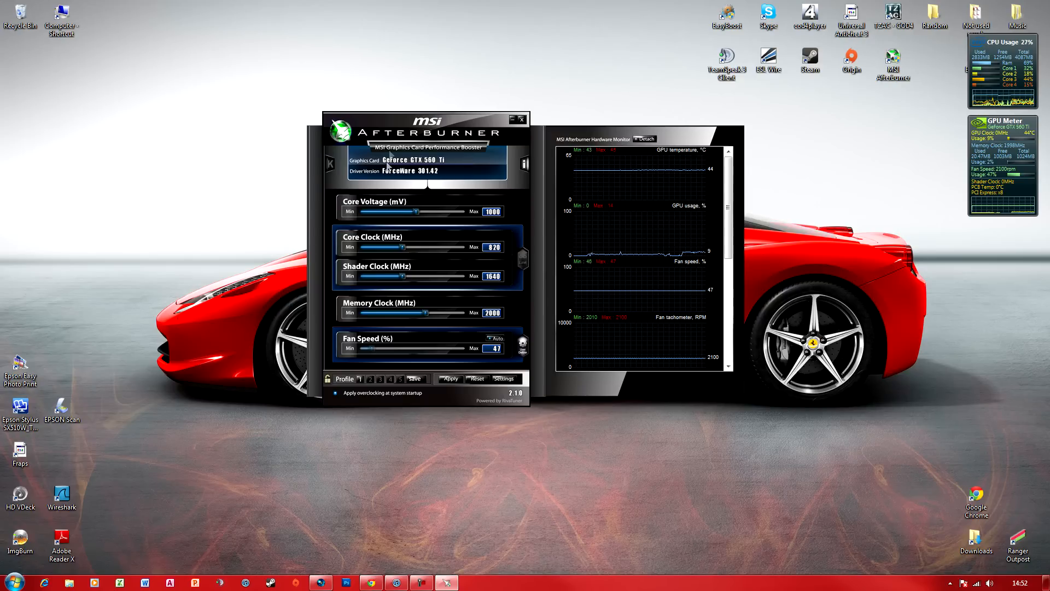
{"action": "left_click_drag", "start_coordinate": [401, 121], "coordinate": [404, 131]}
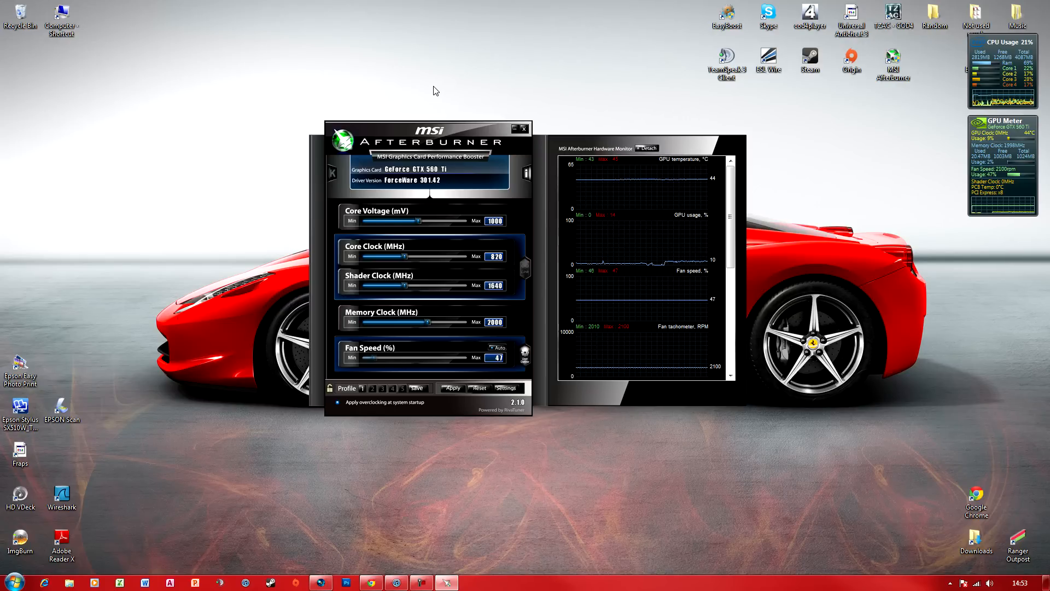
{"action": "left_click_drag", "start_coordinate": [433, 197], "coordinate": [463, 199]}
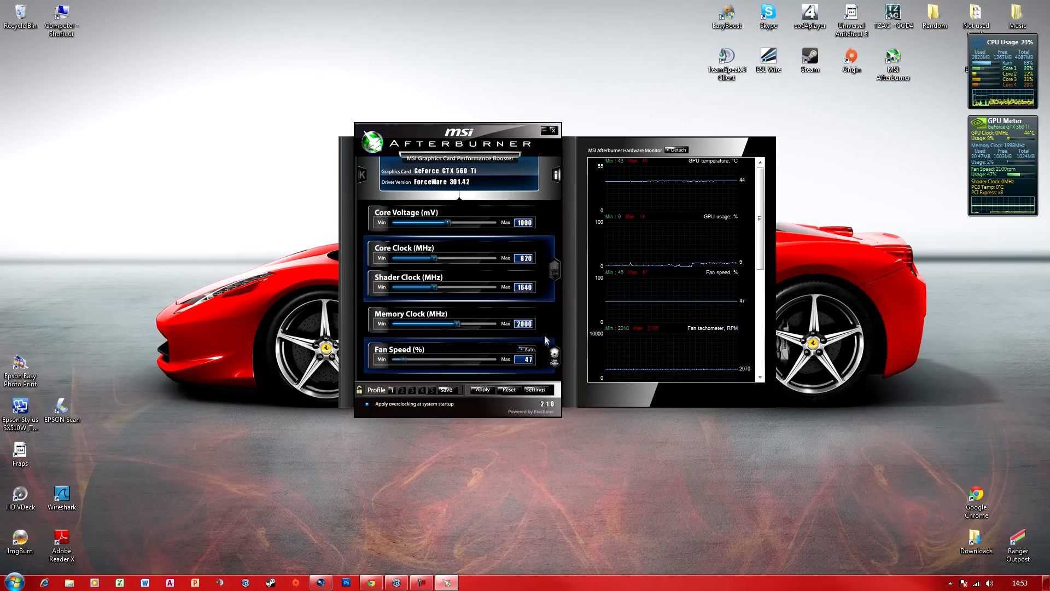
Check the voltage control and voltage monitoring unlock options in the general properties, and confirm the dialog
{"action": "left_click", "coordinate": [542, 392]}
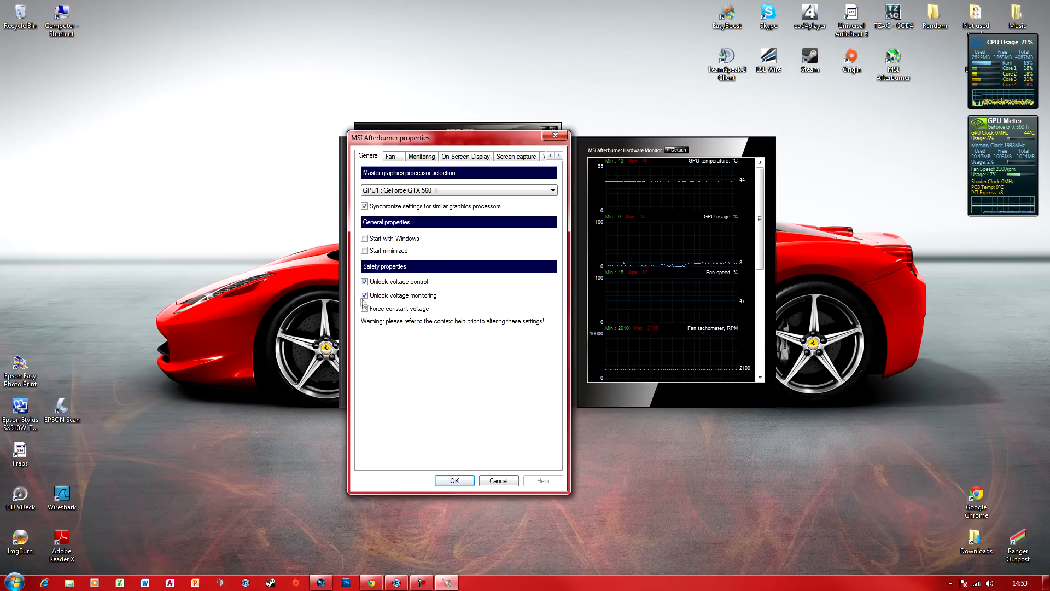
{"action": "left_click", "coordinate": [462, 481]}
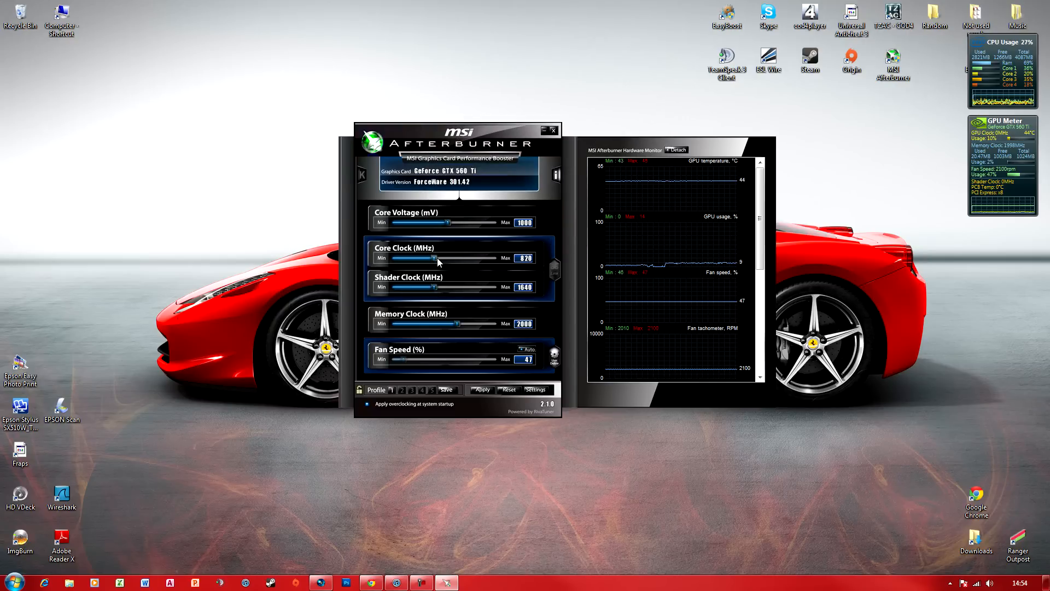
Raise the core clock to 839 MHz, then inspect the On-Screen Display properties and close the dialog
{"action": "left_click_drag", "start_coordinate": [435, 257], "coordinate": [438, 257]}
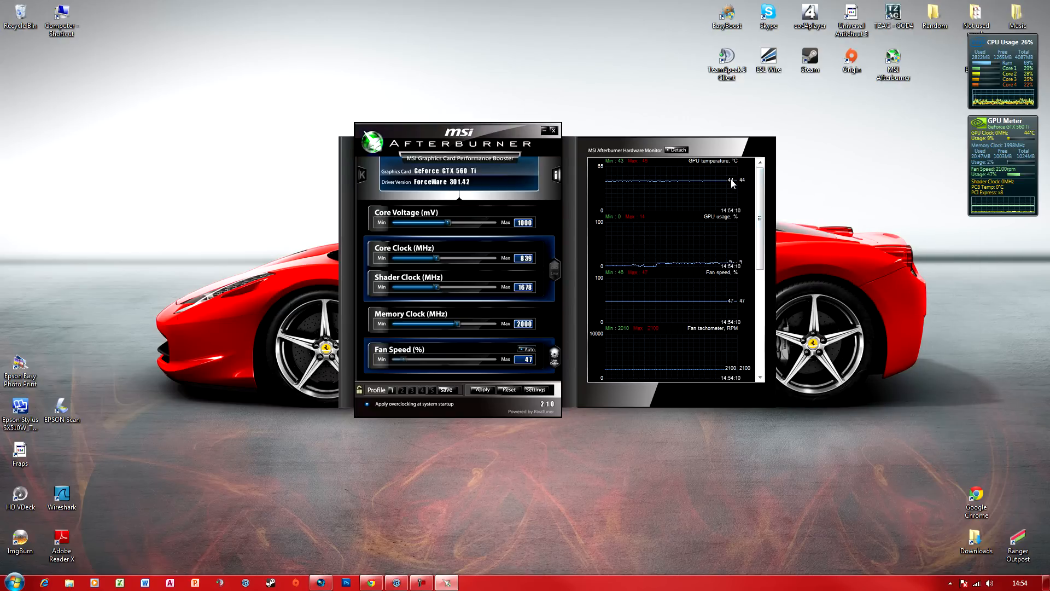
{"action": "left_click", "coordinate": [544, 392]}
{"action": "left_click", "coordinate": [467, 156]}
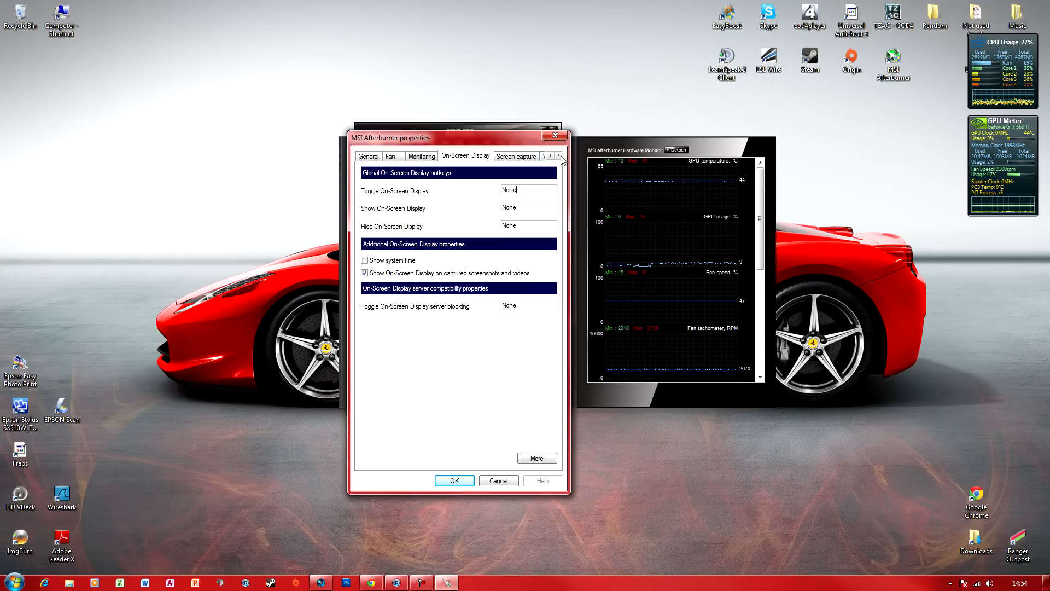
{"action": "left_click", "coordinate": [555, 136]}
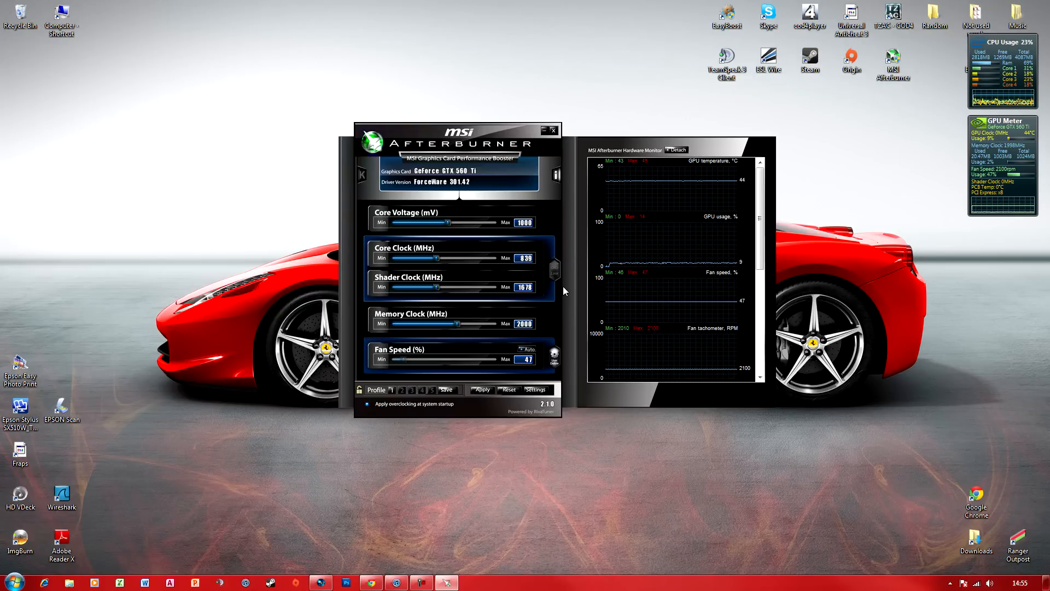
Set the core clock to 904 MHz with the linked shader clock at 1808 MHz, and apply the overclock
{"action": "left_click_drag", "start_coordinate": [439, 258], "coordinate": [447, 258]}
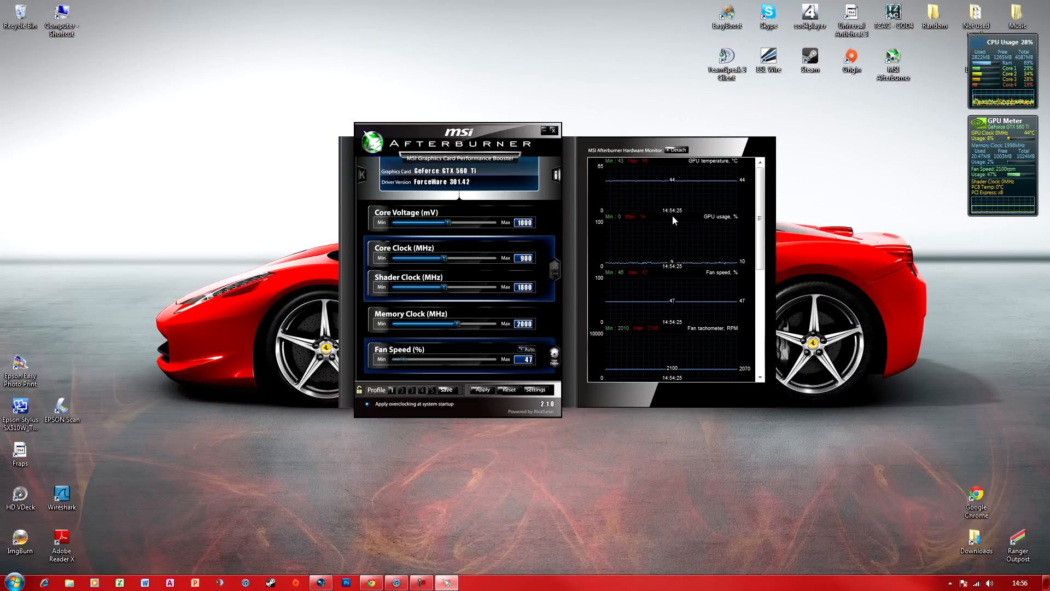
{"action": "mouse_move", "coordinate": [673, 219]}
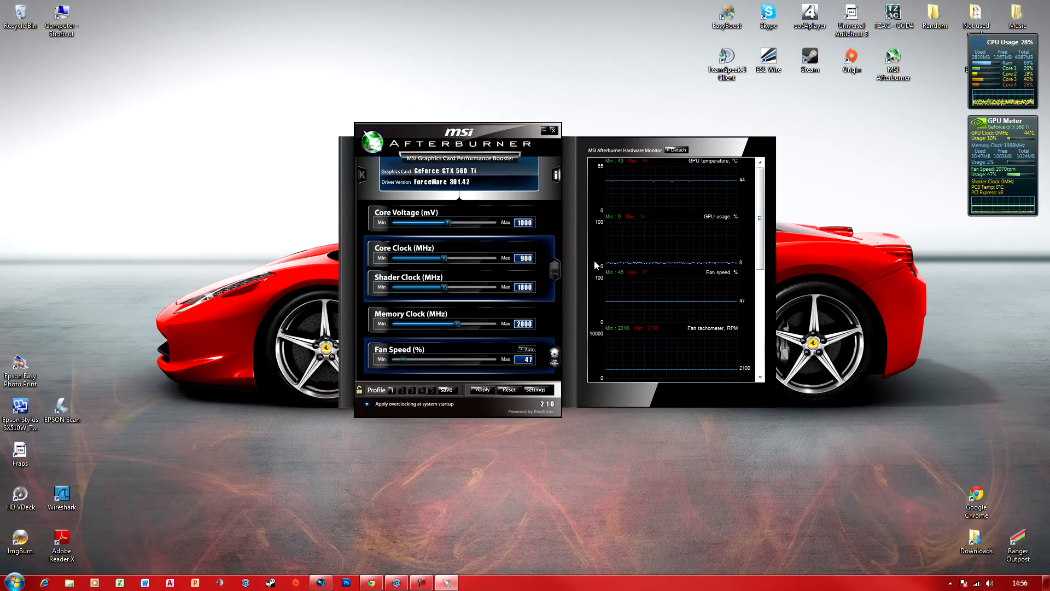
{"action": "mouse_move", "coordinate": [594, 261]}
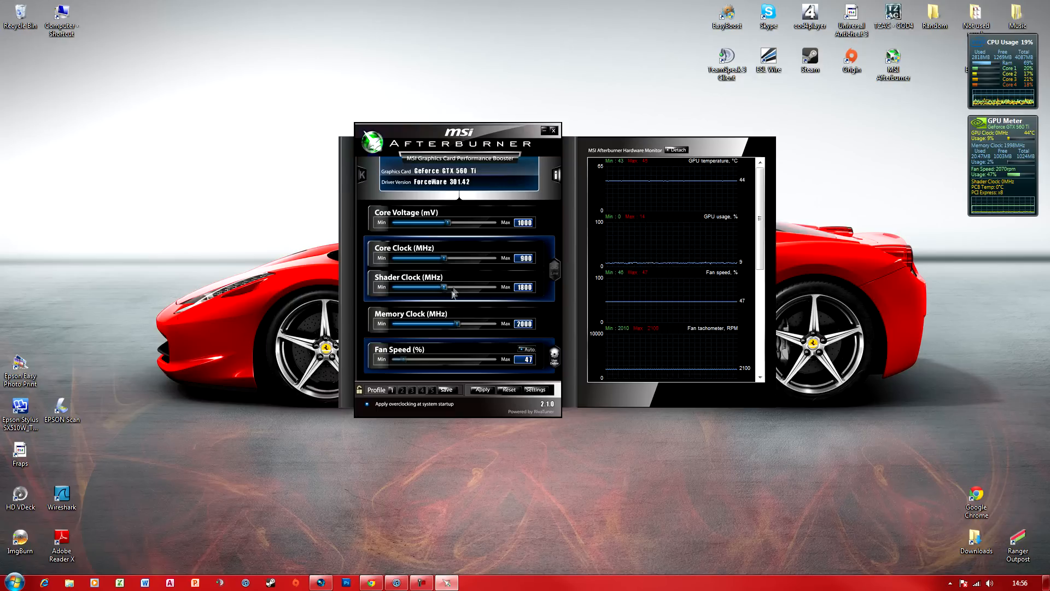
{"action": "left_click_drag", "start_coordinate": [445, 258], "coordinate": [433, 258]}
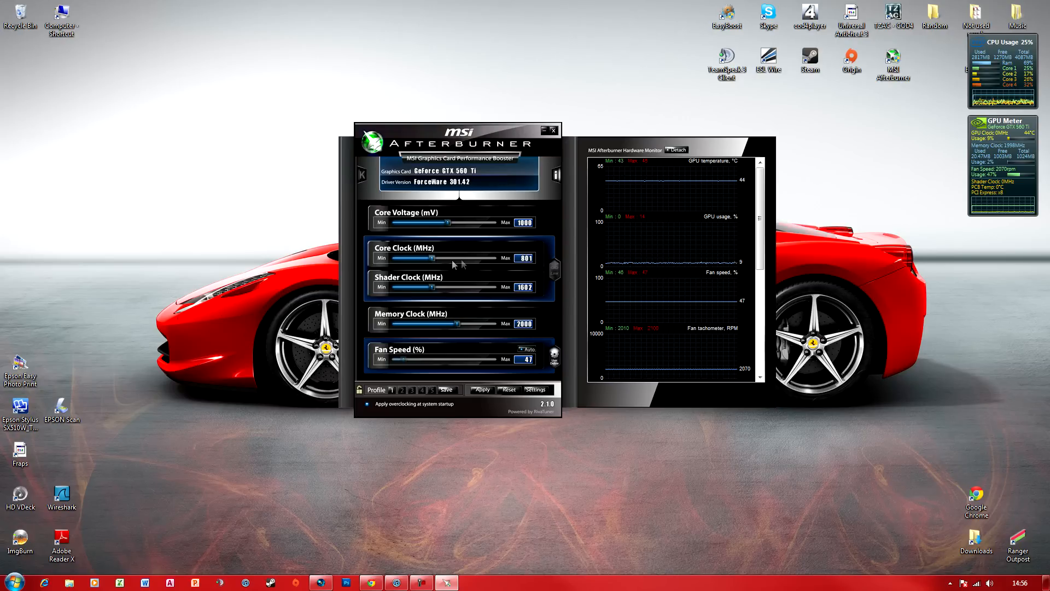
{"action": "left_click_drag", "start_coordinate": [434, 258], "coordinate": [447, 260]}
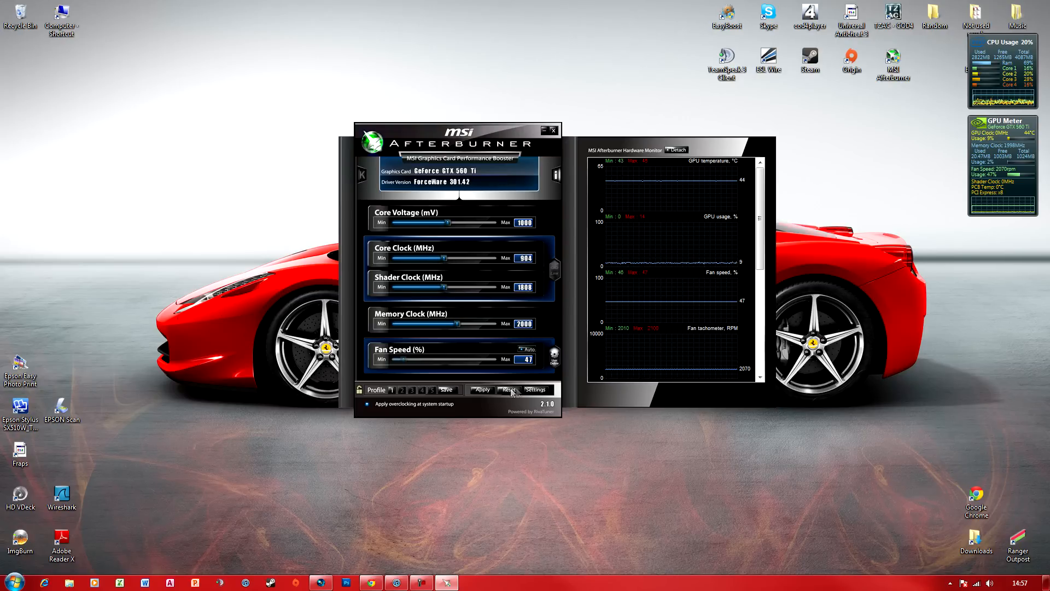
{"action": "left_click", "coordinate": [490, 392]}
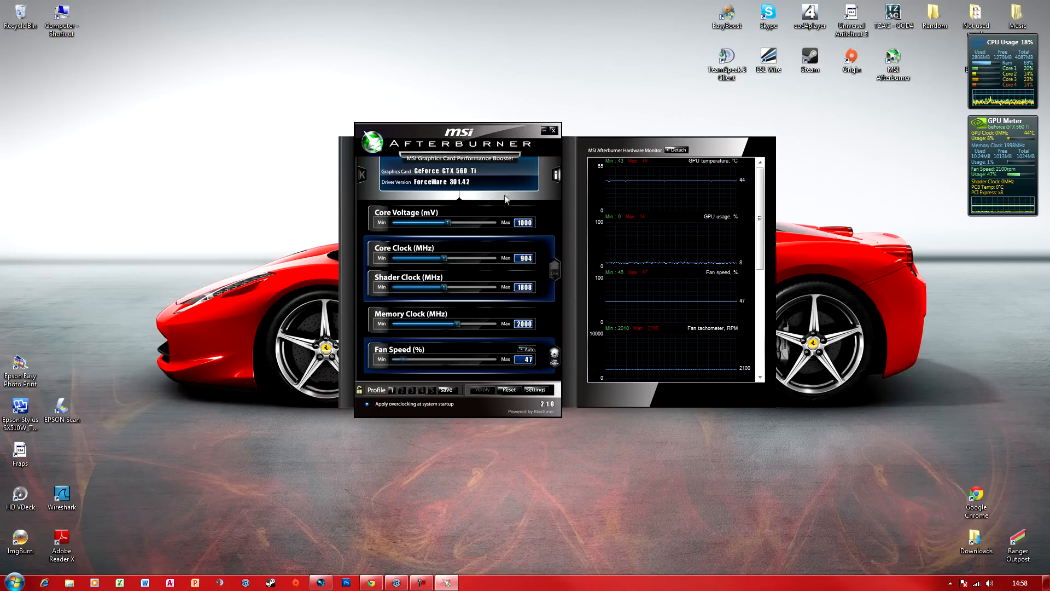
Examine the General, Fan, Monitoring, On-Screen Display and Screen capture properties, keeping the dialog beside the main window
{"action": "left_click", "coordinate": [535, 390]}
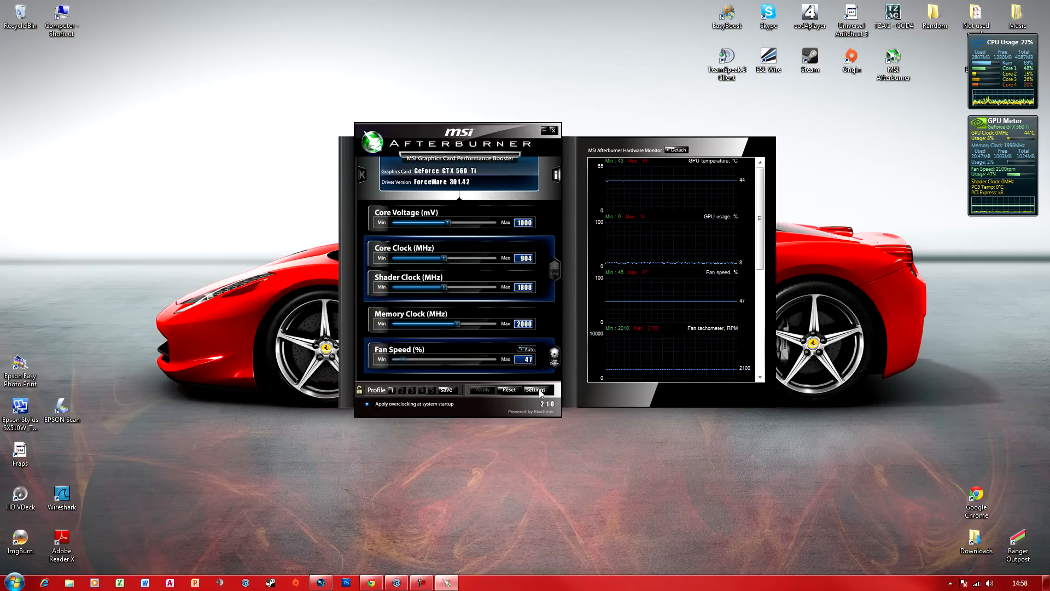
{"action": "left_click_drag", "start_coordinate": [451, 145], "coordinate": [670, 137]}
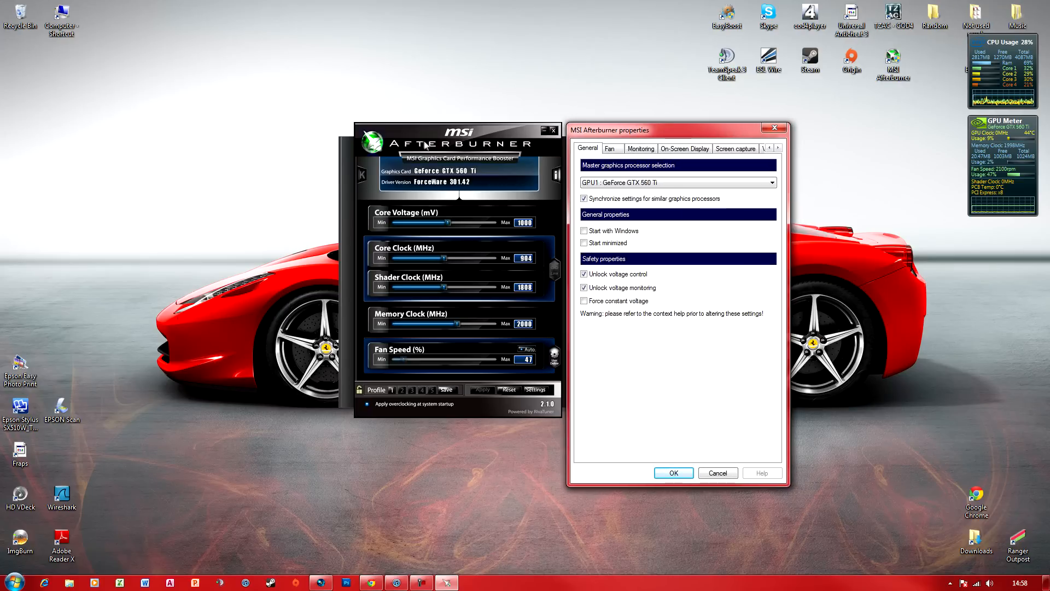
{"action": "left_click", "coordinate": [610, 148]}
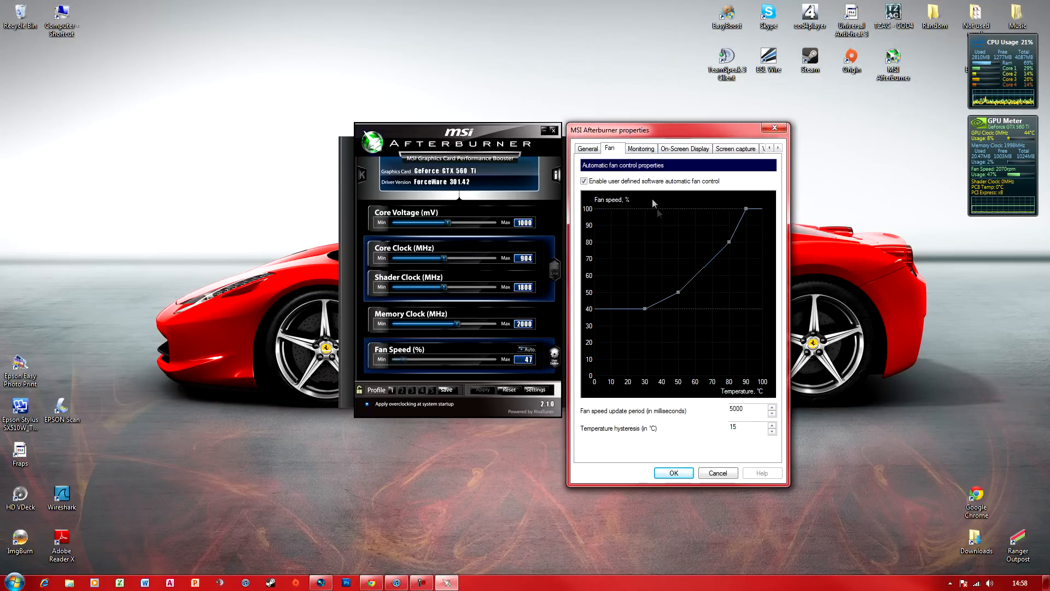
{"action": "left_click", "coordinate": [639, 150]}
{"action": "left_click", "coordinate": [621, 150]}
{"action": "left_click", "coordinate": [641, 150]}
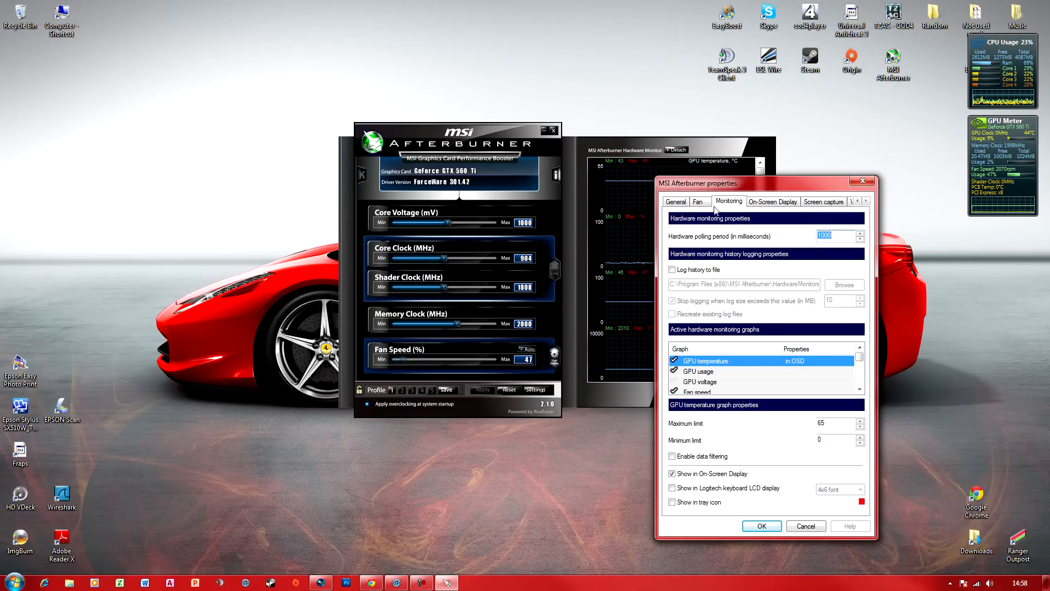
{"action": "left_click", "coordinate": [708, 203]}
{"action": "left_click", "coordinate": [773, 202]}
{"action": "left_click", "coordinate": [823, 202]}
{"action": "left_click", "coordinate": [852, 202]}
{"action": "left_click", "coordinate": [814, 202]}
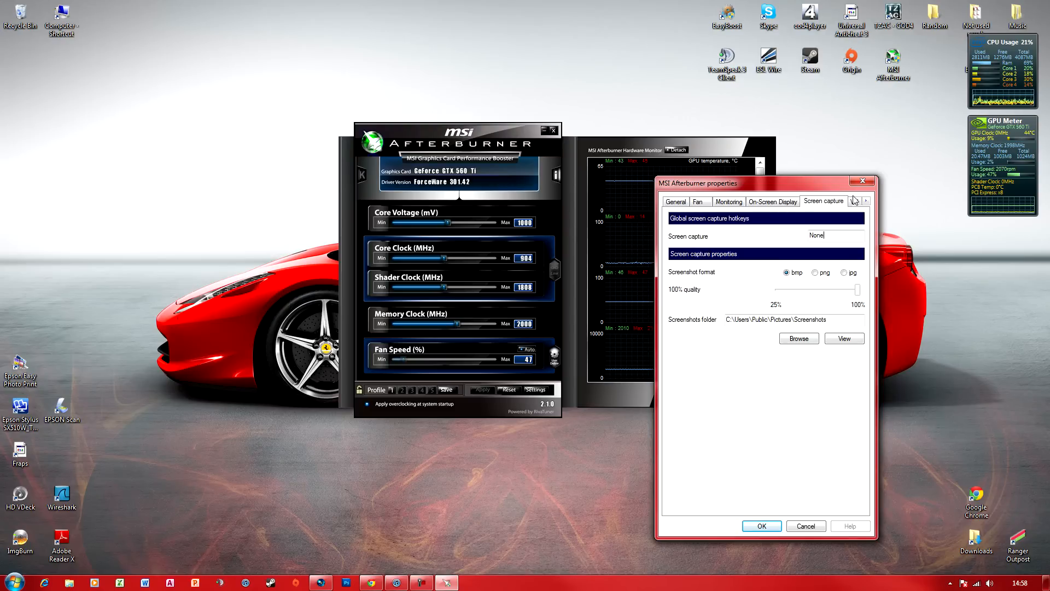
Examine the remaining properties pages up to User Interface, including its skin choices, and return to the Screen capture page
{"action": "left_click", "coordinate": [866, 201]}
{"action": "left_click", "coordinate": [819, 203]}
{"action": "left_click", "coordinate": [867, 201]}
{"action": "left_click", "coordinate": [867, 202]}
{"action": "left_click", "coordinate": [799, 201]}
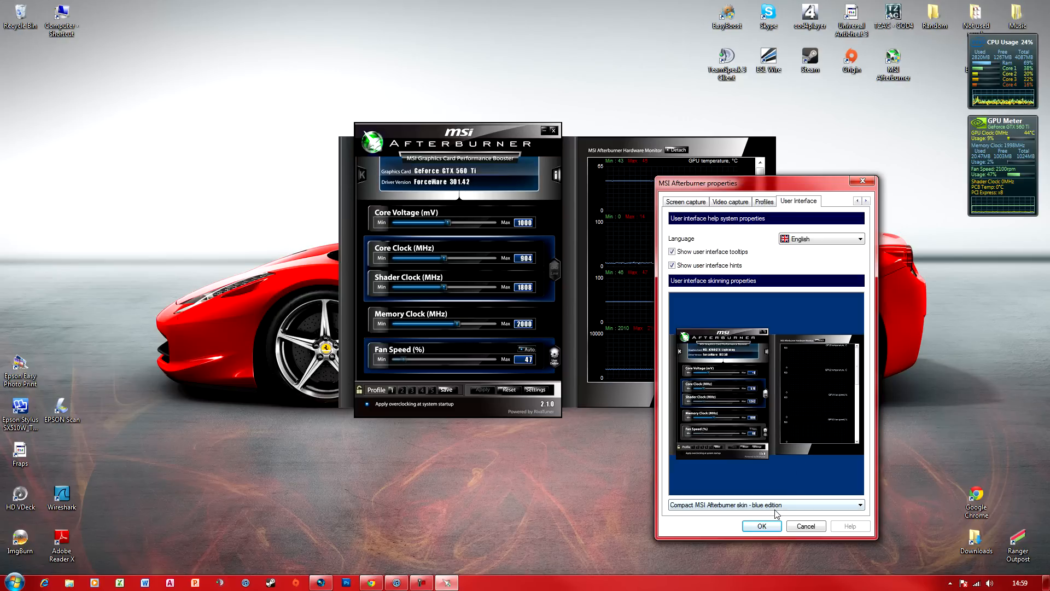
{"action": "left_click", "coordinate": [777, 504]}
{"action": "left_click", "coordinate": [776, 515]}
{"action": "left_click", "coordinate": [763, 202]}
{"action": "left_click", "coordinate": [687, 203]}
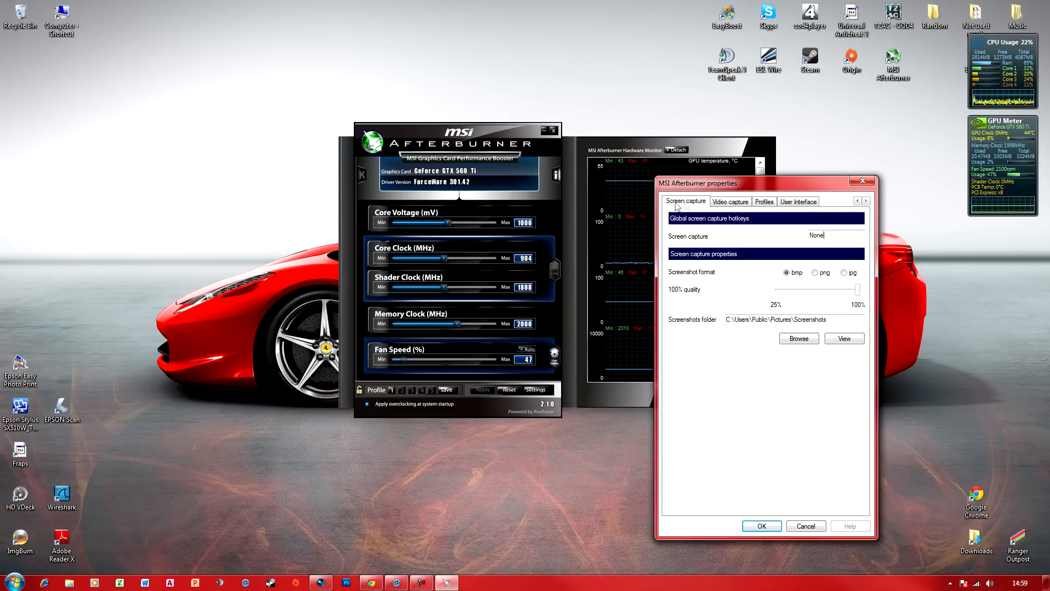
Review the hardware monitoring properties again, close the dialog and move the main window up and to the left
{"action": "left_click", "coordinate": [857, 201]}
{"action": "left_click", "coordinate": [858, 201]}
{"action": "left_click", "coordinate": [858, 201]}
{"action": "left_click", "coordinate": [857, 201]}
{"action": "left_click", "coordinate": [702, 201]}
{"action": "left_click", "coordinate": [724, 202]}
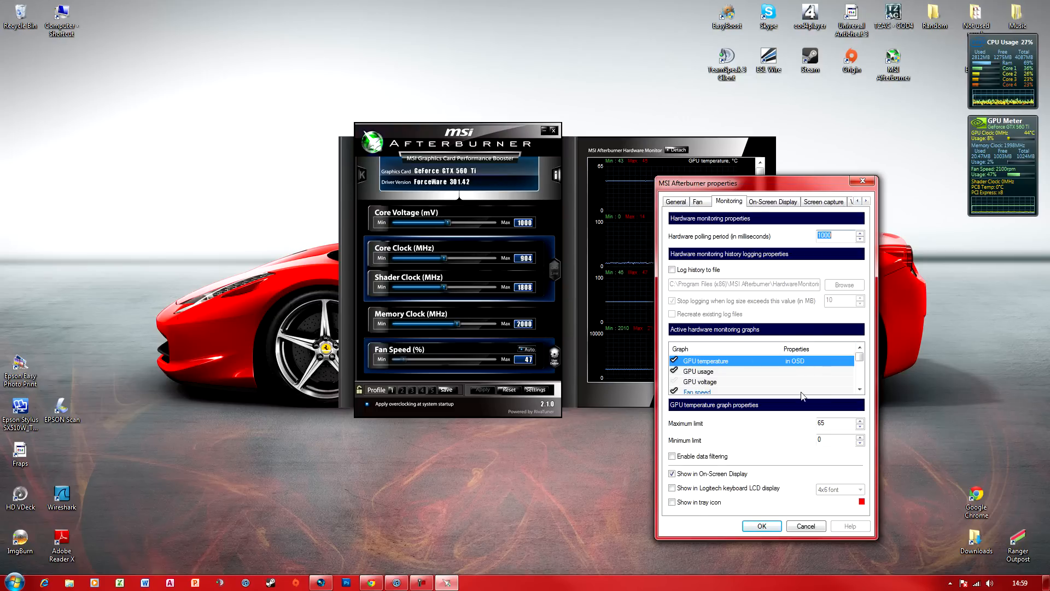
{"action": "left_click", "coordinate": [863, 181]}
{"action": "left_click_drag", "start_coordinate": [519, 142], "coordinate": [466, 105]}
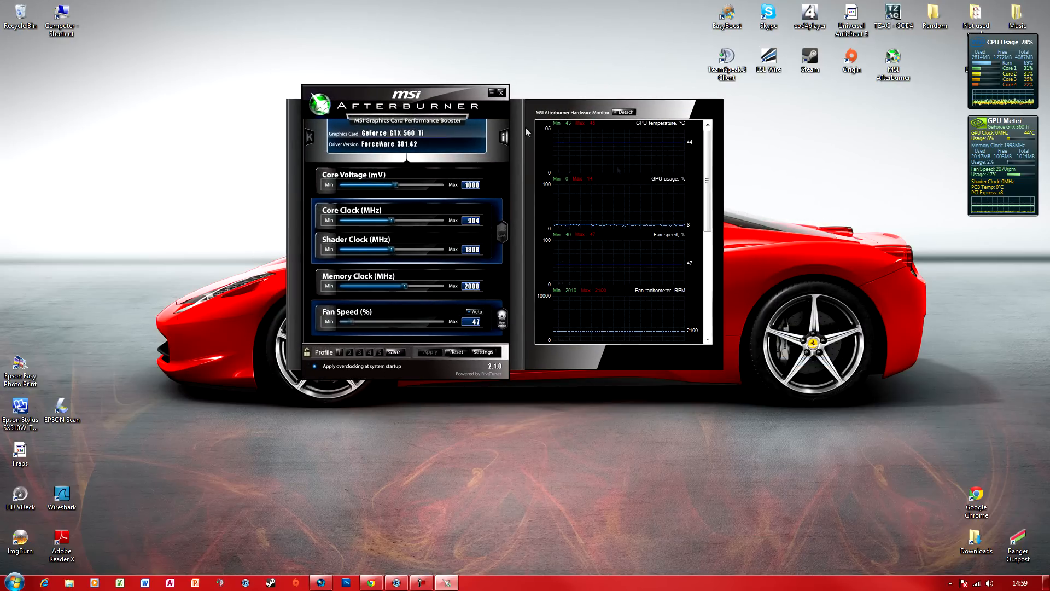